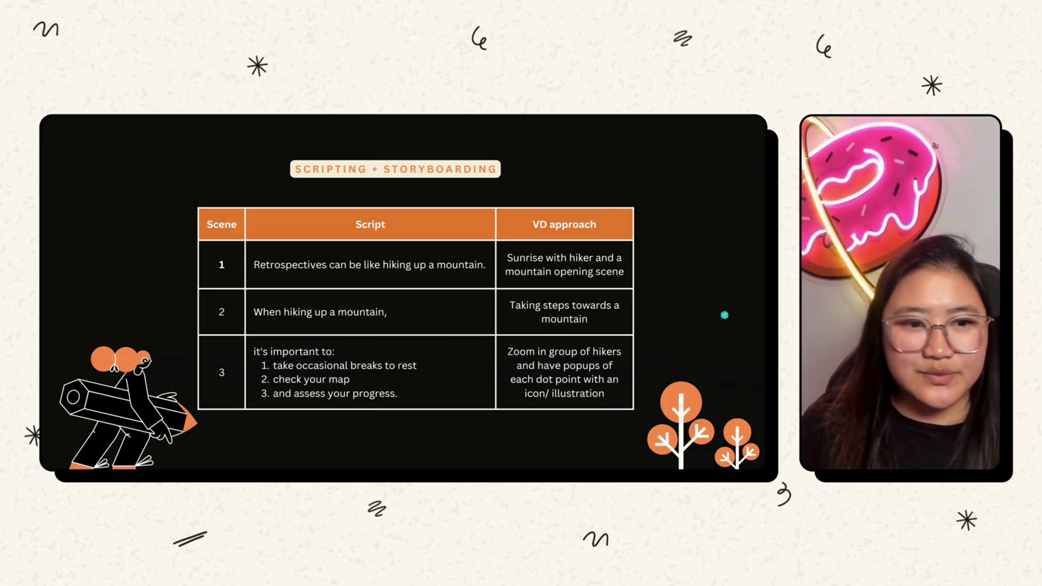
Step: Advance the presentation to the Visual Elements slide with Characters, Objects and Nature headings
{"action": "left_click", "coordinate": [724, 315]}
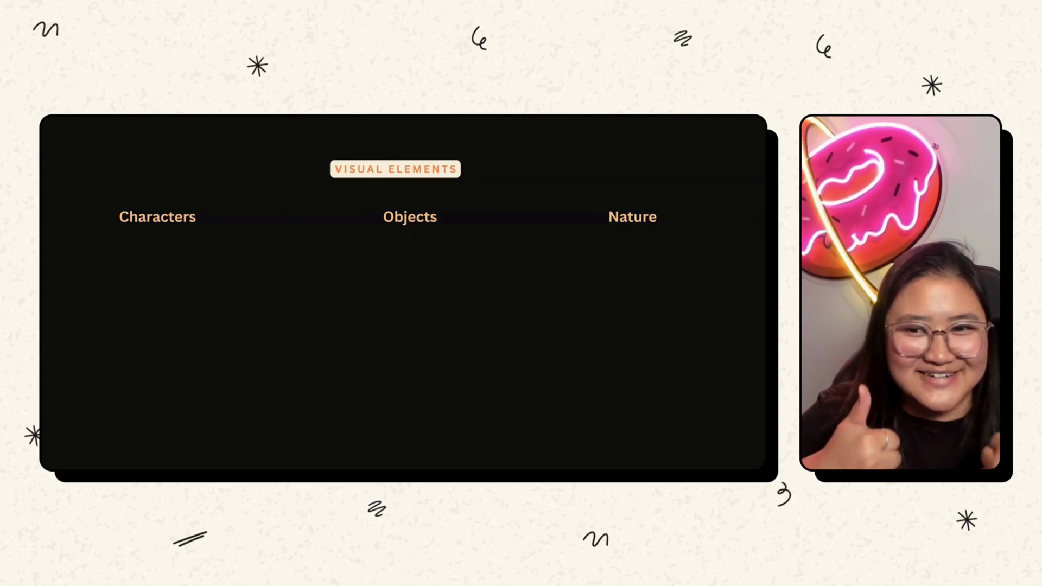
Step: Reveal the hiker characters, hiking objects and nature illustrations with the right arrow key
{"action": "key", "text": "Right"}
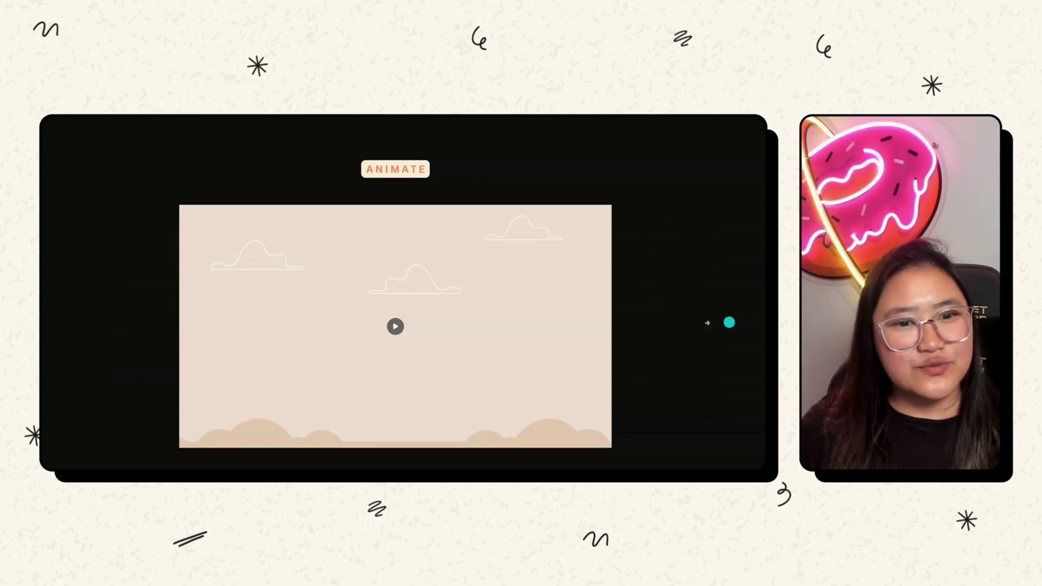
Step: Play the Animate slide's video showing trees and the 'How retrospectives help teams navigate complexity' title
{"action": "left_click", "coordinate": [395, 326]}
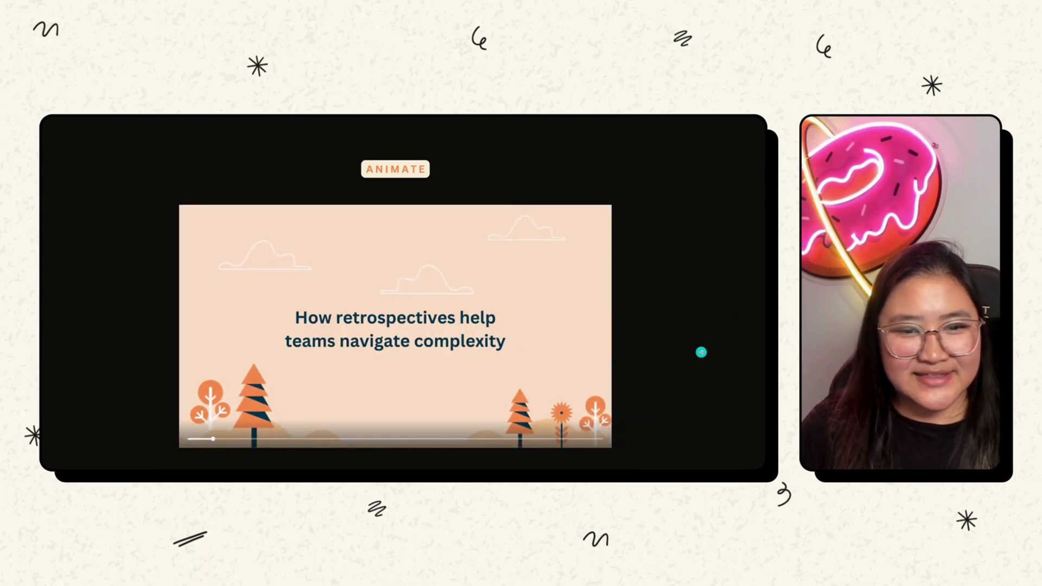
{"action": "left_click", "coordinate": [395, 327]}
{"action": "left_click", "coordinate": [224, 448]}
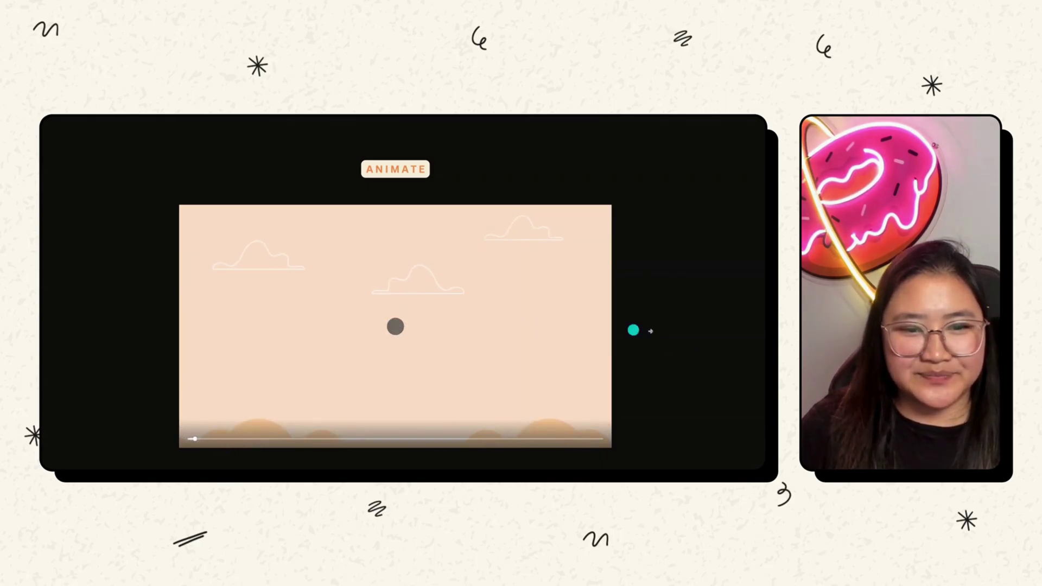
{"action": "key", "text": "space"}
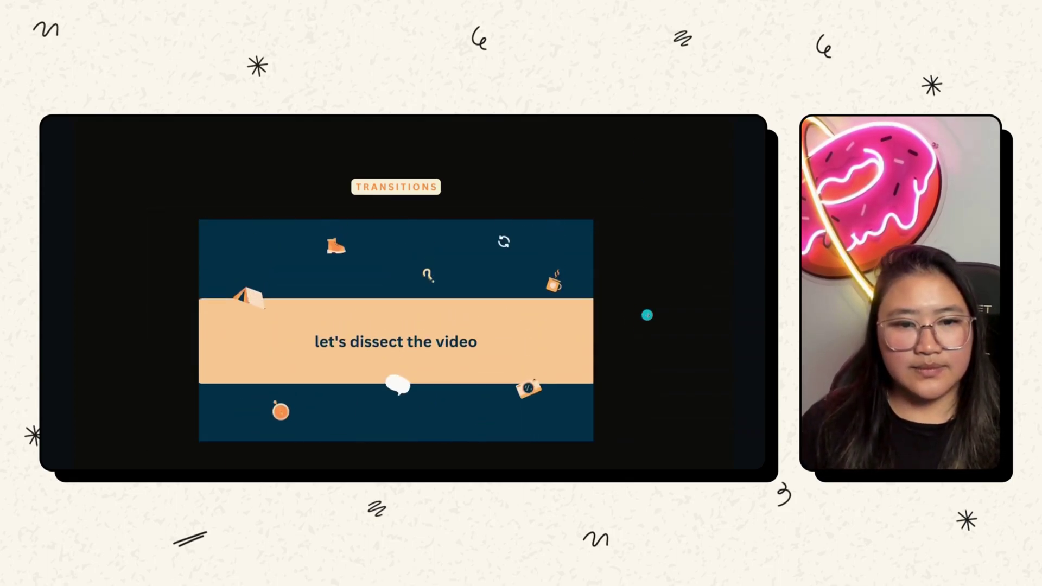
Step: Replay the downward Flow transition into the dark blue page with three characters
{"action": "left_click", "coordinate": [319, 349]}
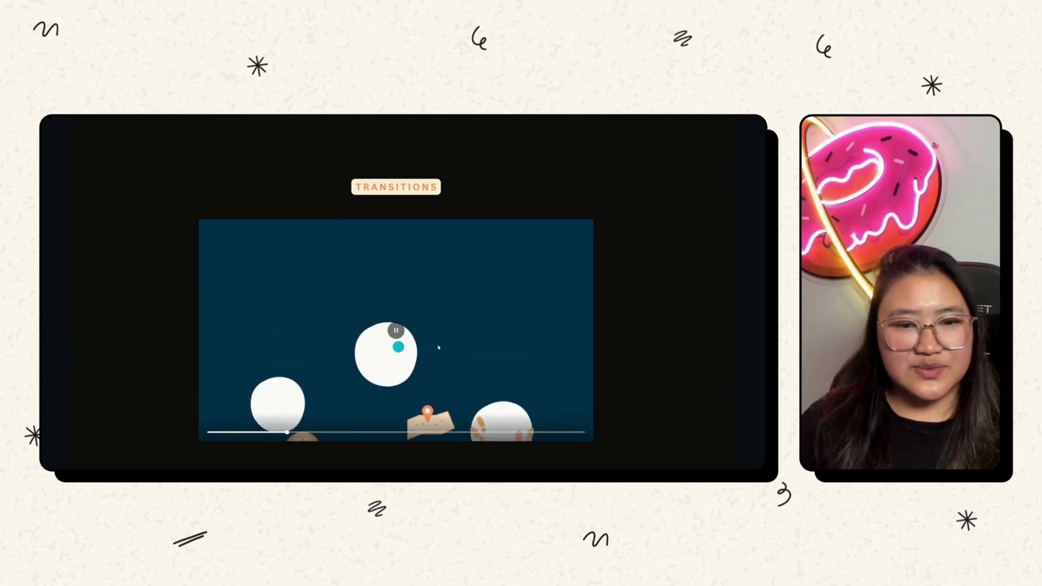